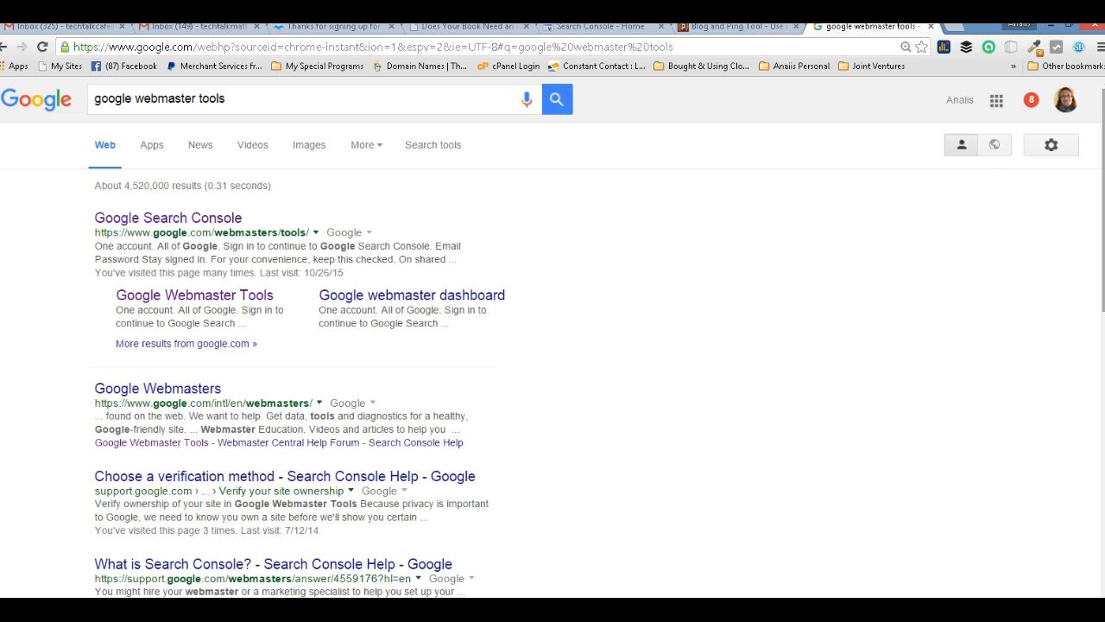
- Close the Google search results for "google webmaster tools" and return to the Search Console home page
key("super+c")
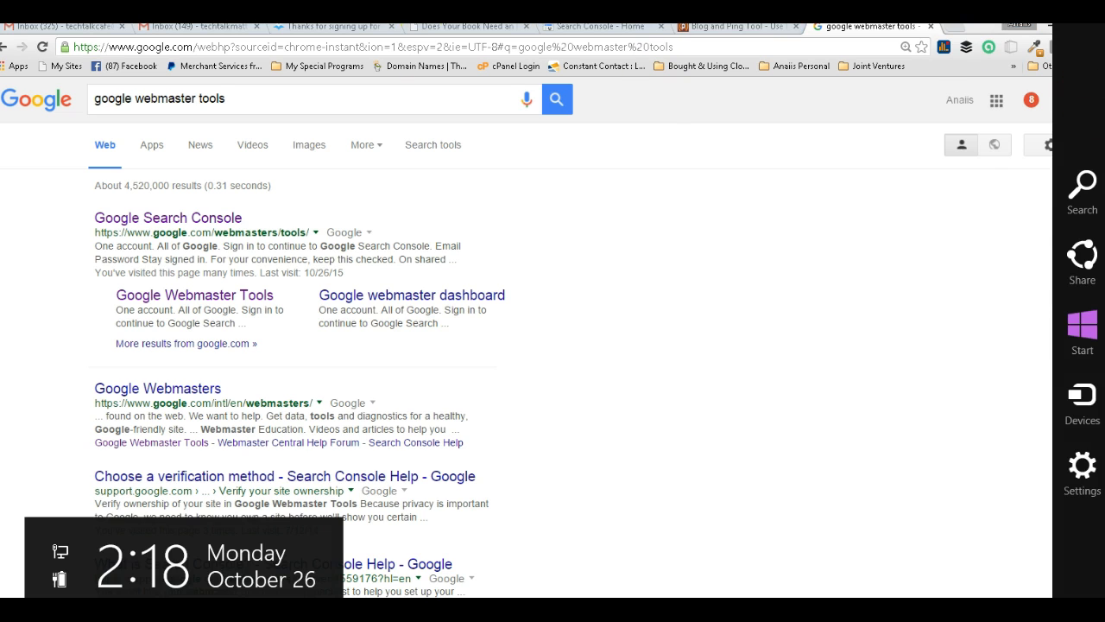
left_click(527, 367)
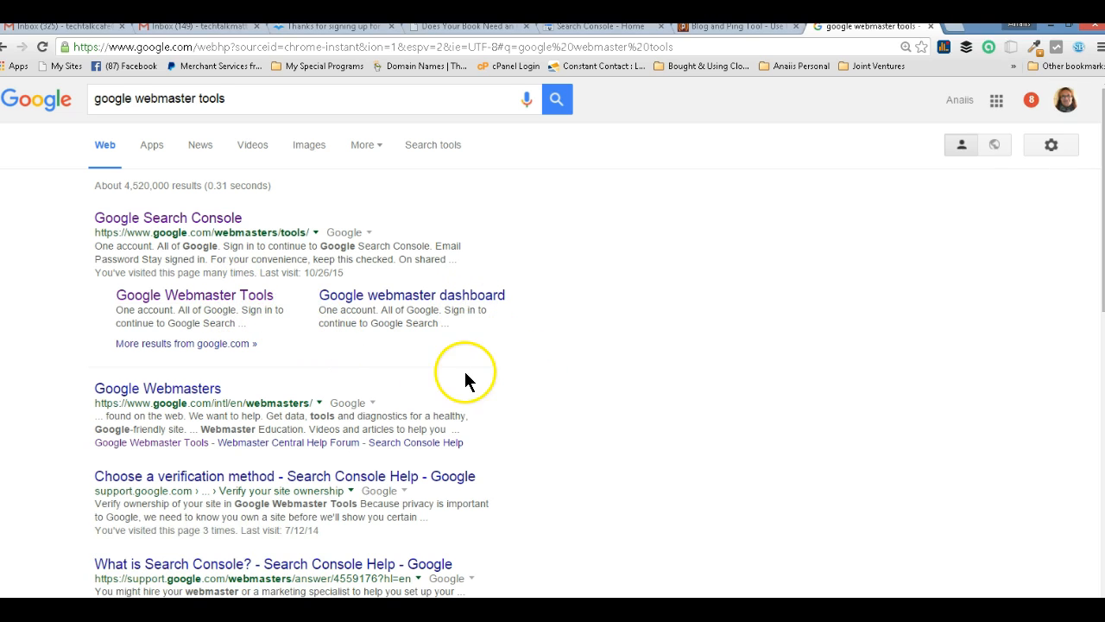
left_click(929, 27)
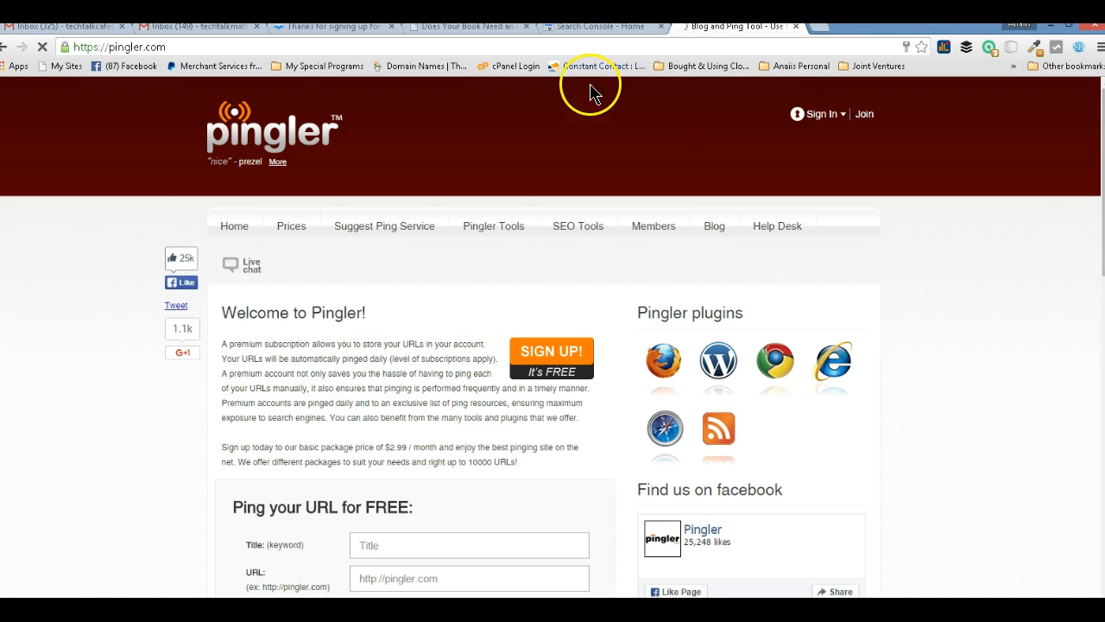
left_click(560, 30)
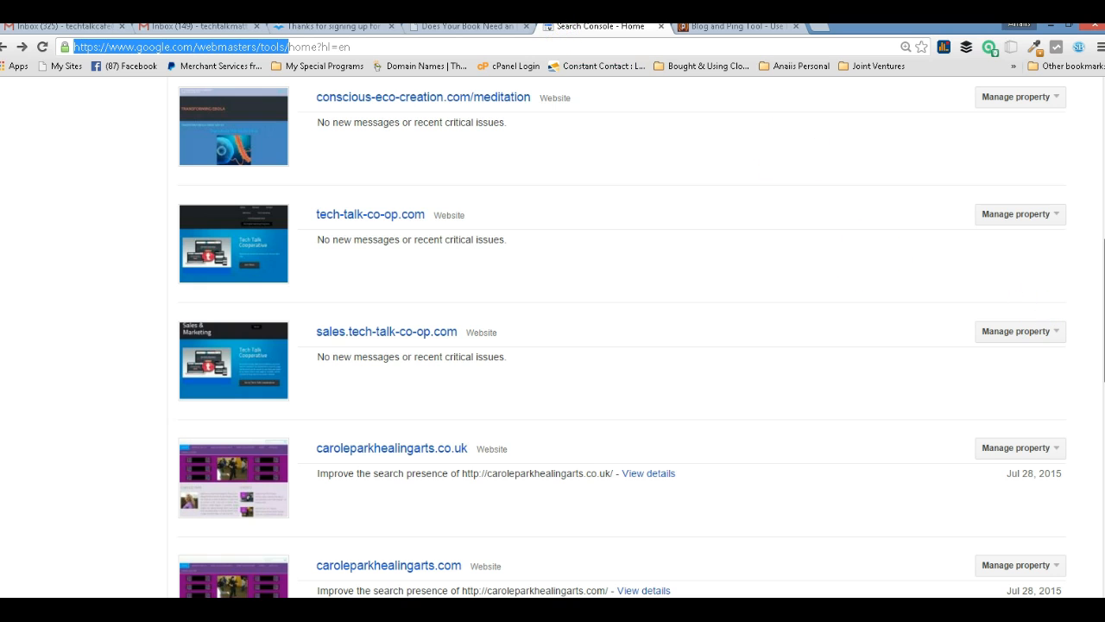
left_click_drag(1103, 369, 1096, 178)
left_click(1042, 197)
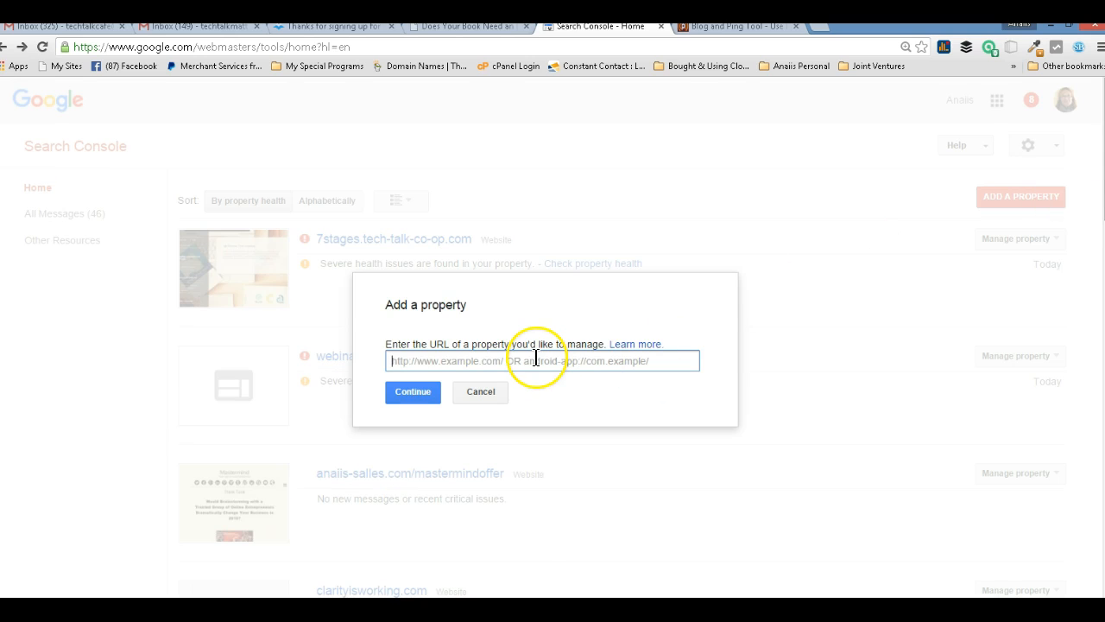
type("http")
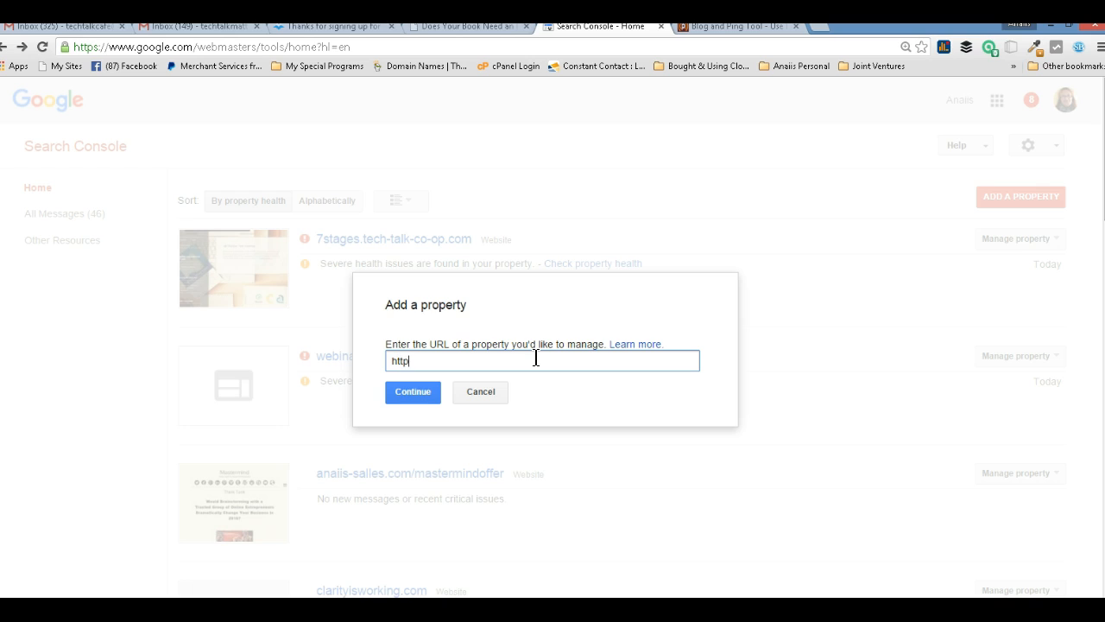
type("://")
type("smartcl")
type("ix")
type(".syst")
key("BackSpace")
type("ystems")
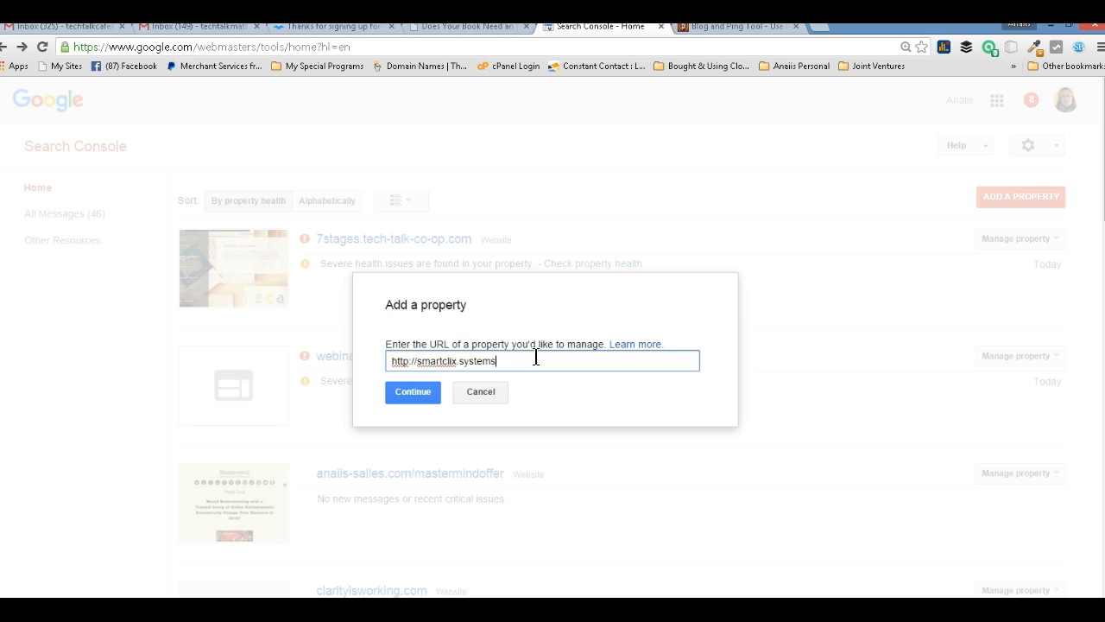
type("/leadgen")
left_click(412, 393)
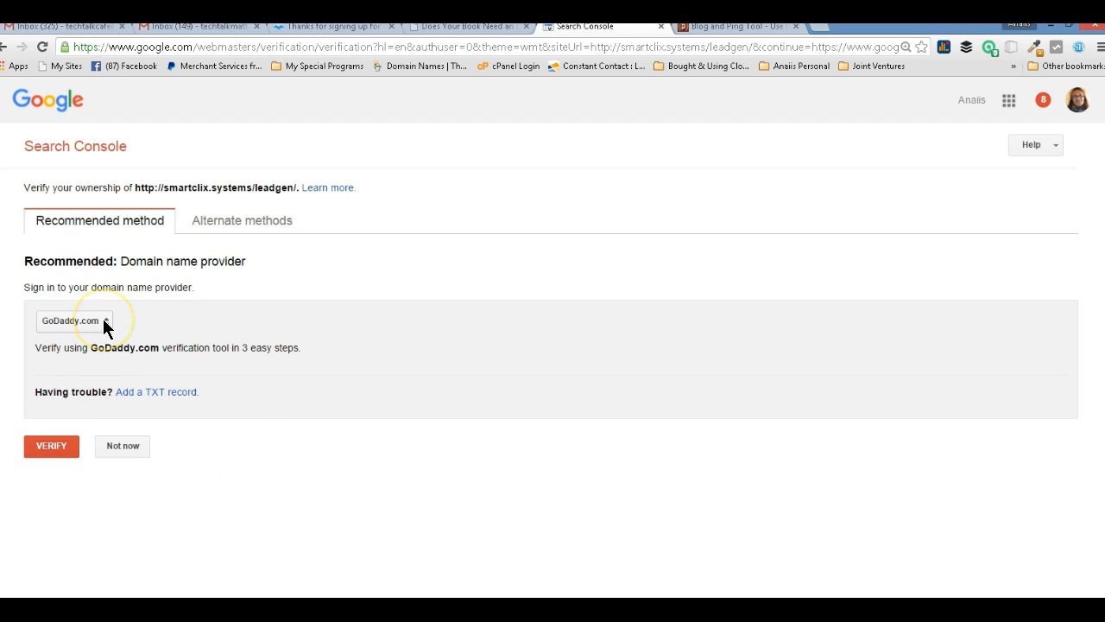
- Switch to GoDaddy's domain details for SMARTCLIX.SYSTEMS and open its DNS zone file for editing
left_click(52, 445)
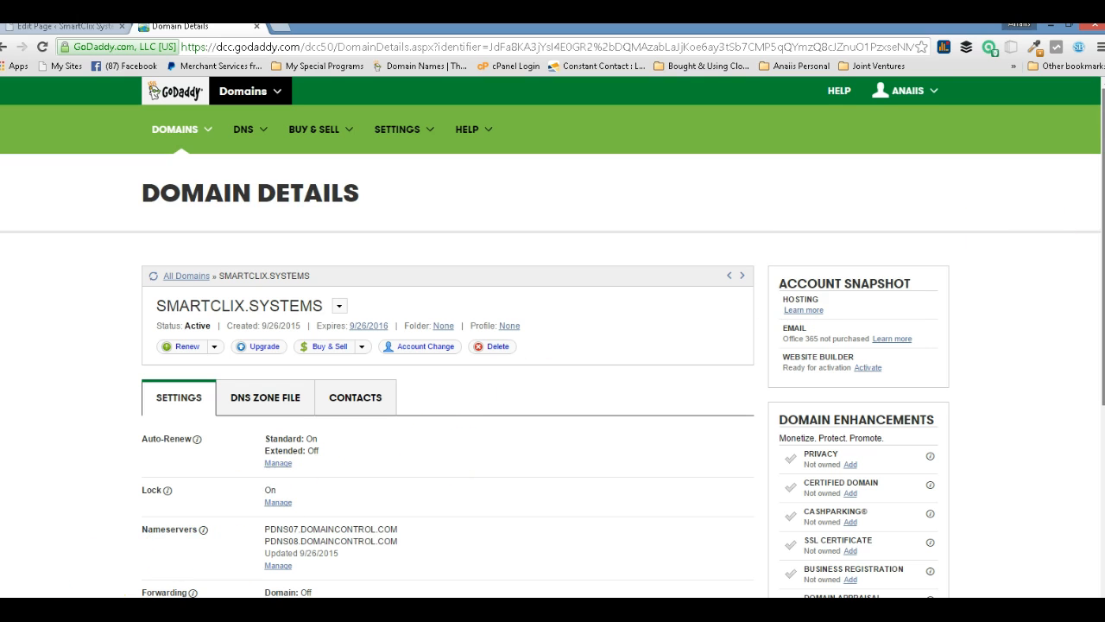
scroll(552, 337, "down", 2)
scroll(552, 337, "down", 1)
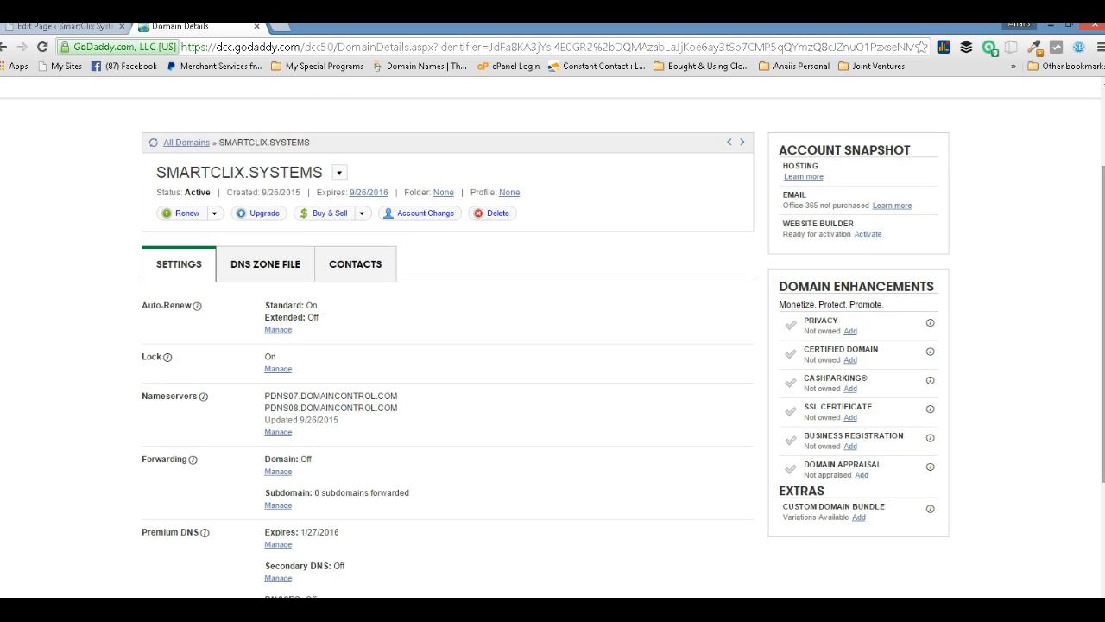
left_click(240, 258)
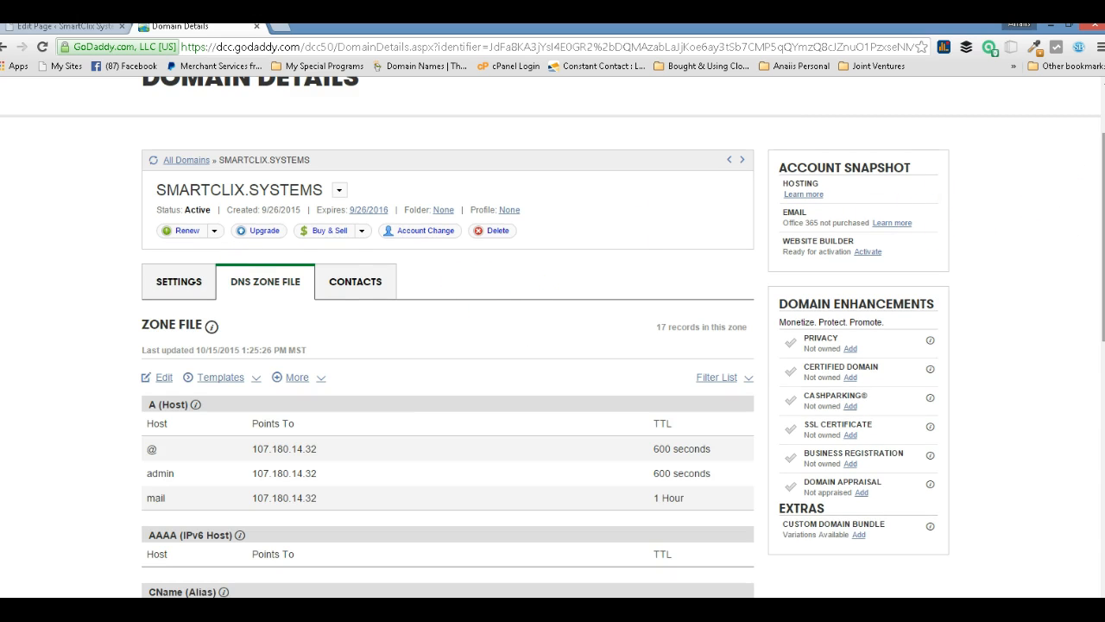
left_click(163, 378)
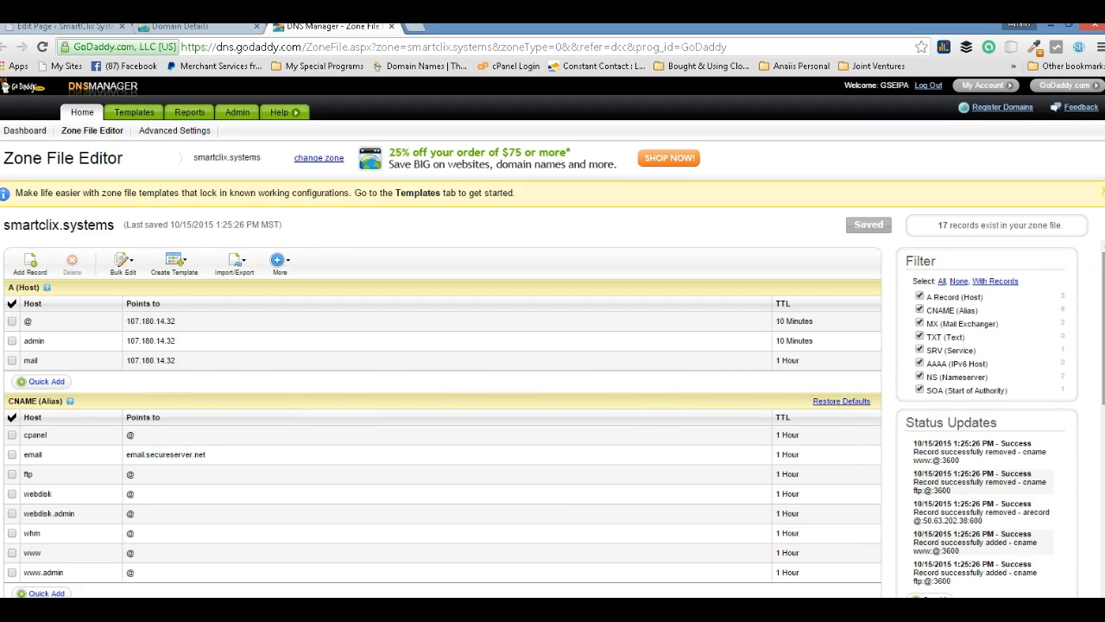
- Start a new TXT (Text) DNS record for smartclix.systems and paste the Google site verification code as its value
scroll(552, 419, "down", 2)
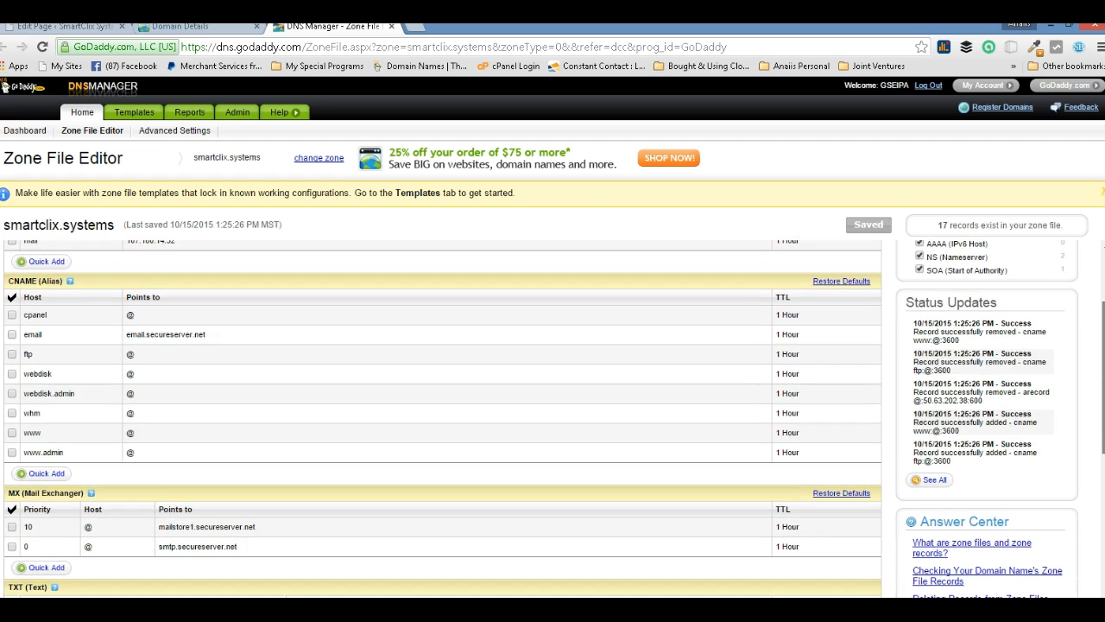
scroll(442, 419, "up", 1)
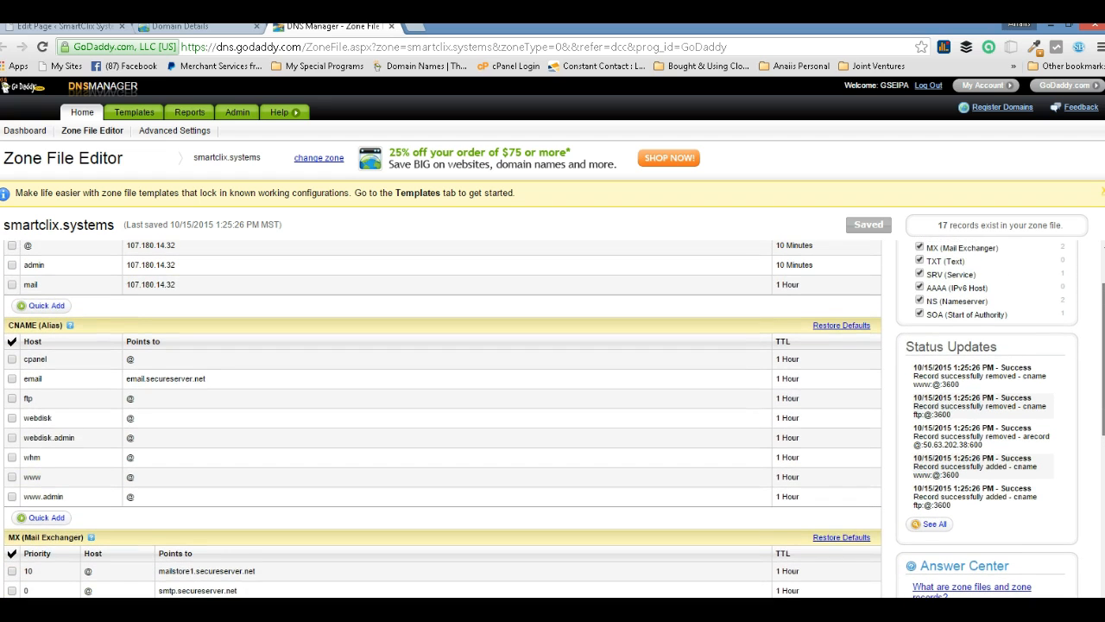
scroll(553, 419, "up", 2)
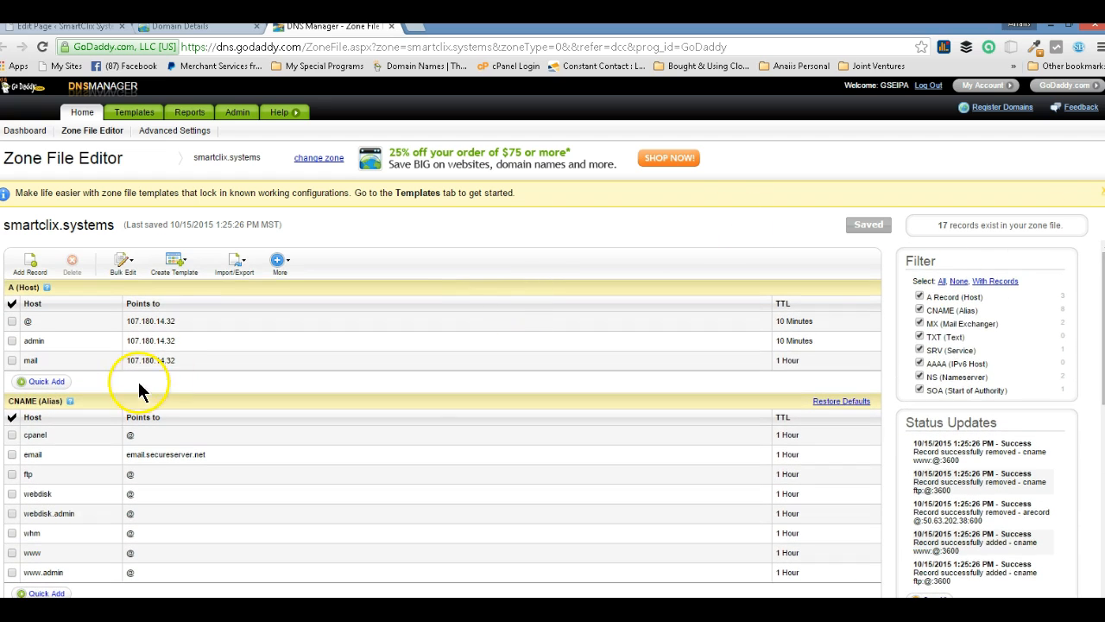
left_click(46, 382)
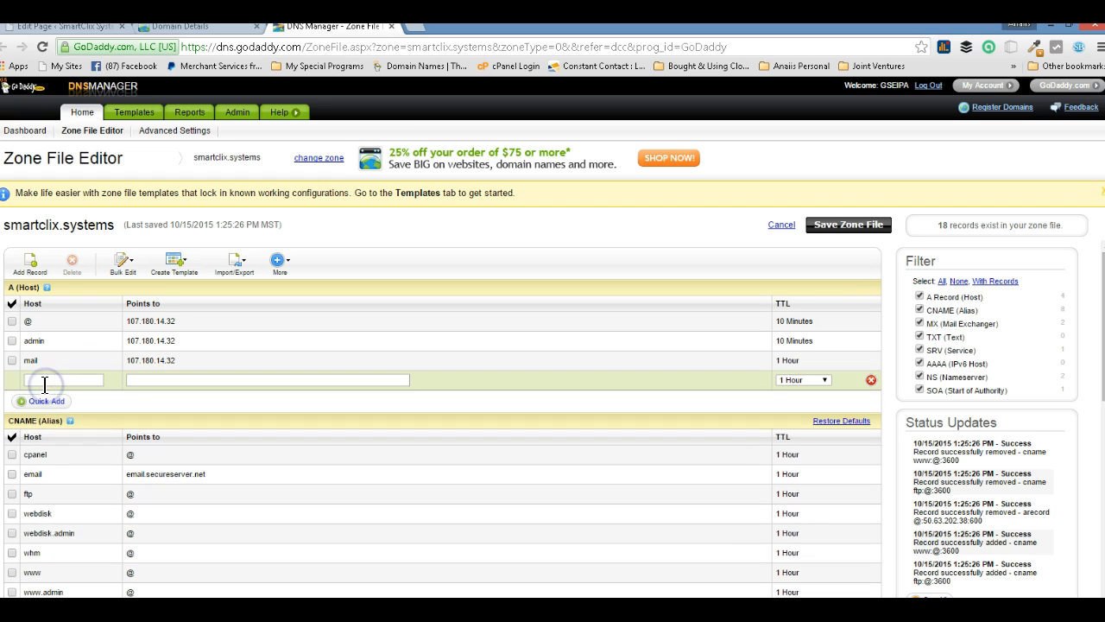
left_click(30, 261)
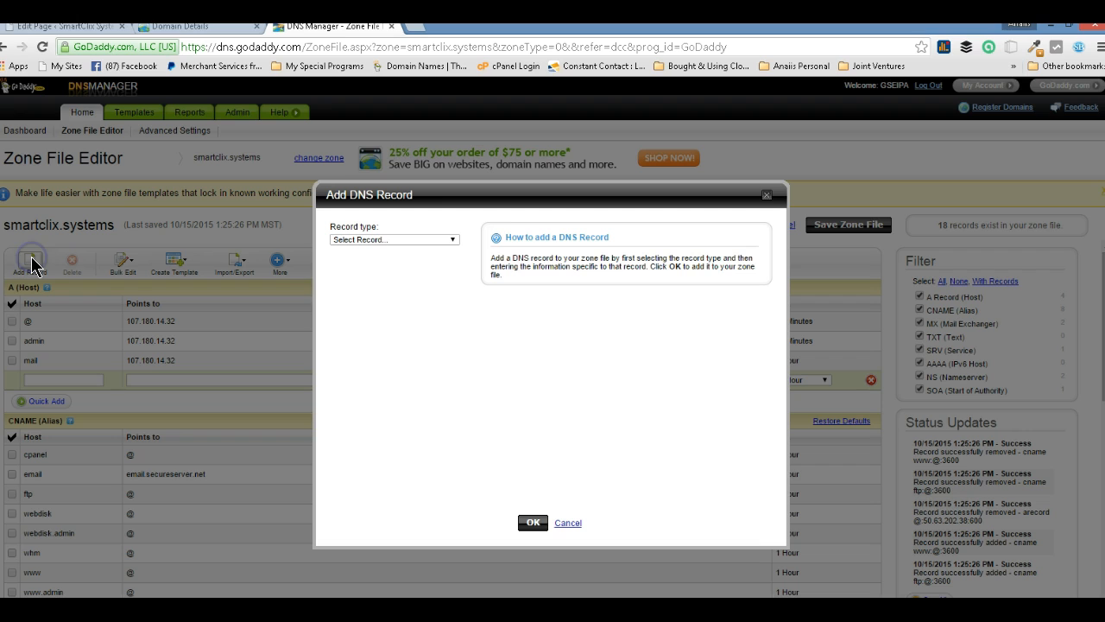
left_click(453, 240)
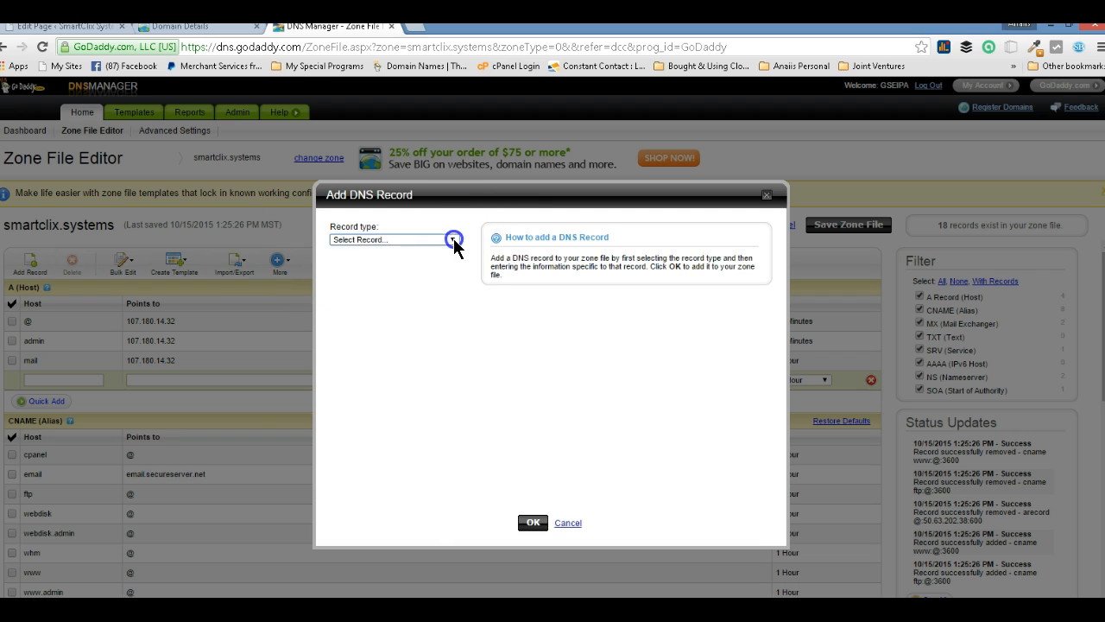
left_click(420, 289)
left_click(358, 312)
key("ctrl+v")
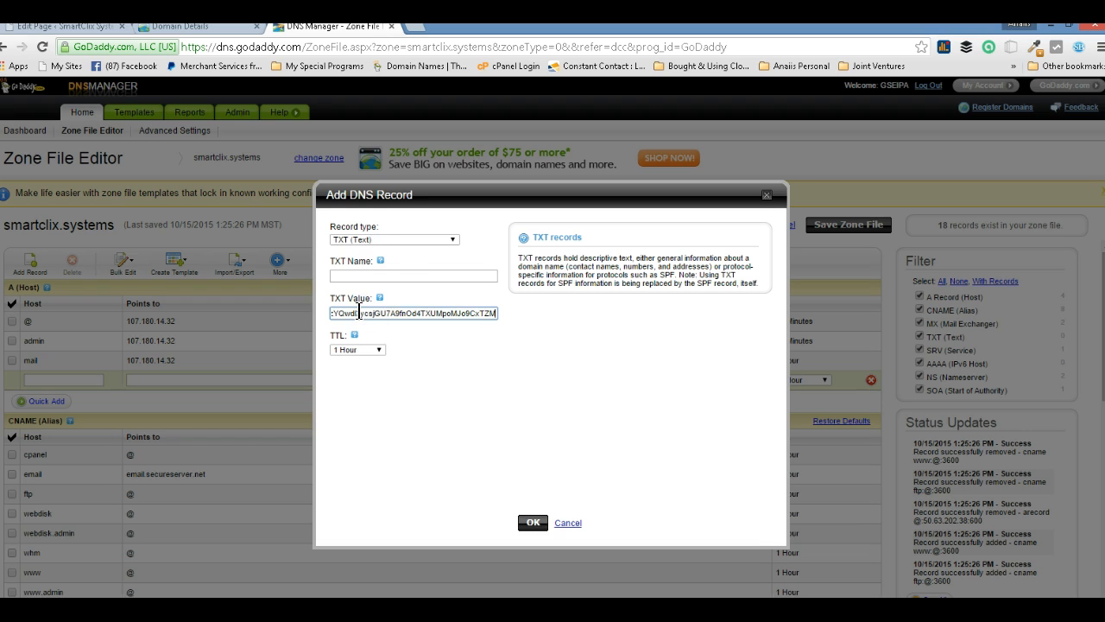
- Name the TXT record smartclix.systems and add it to the zone file with a TTL of 1 hour
left_click(361, 275)
left_click(359, 277)
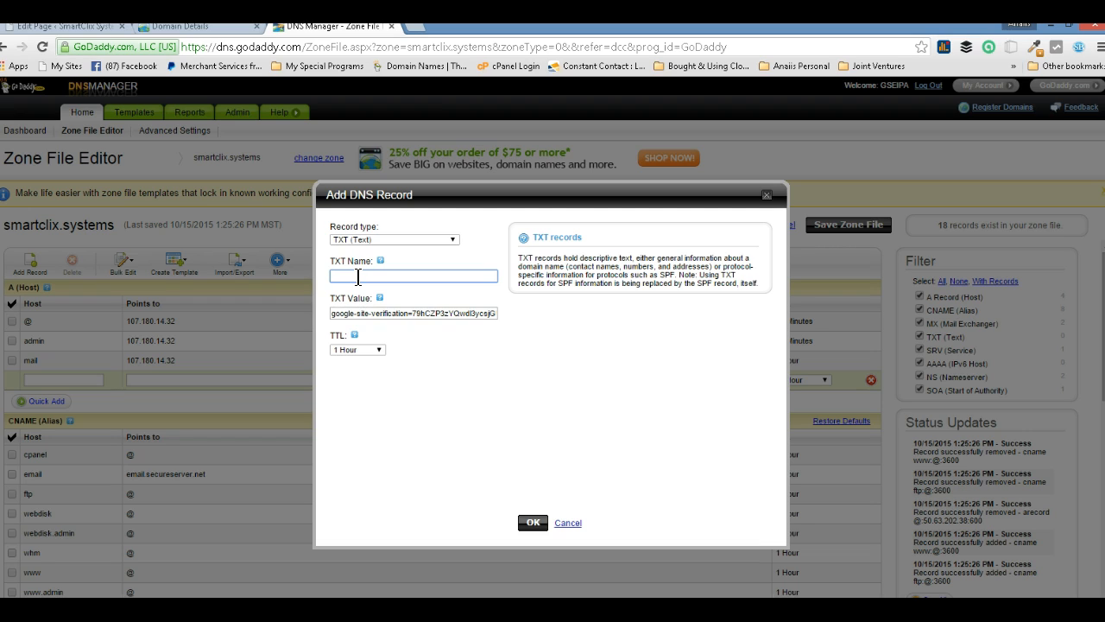
type("smartcli")
left_click(378, 275)
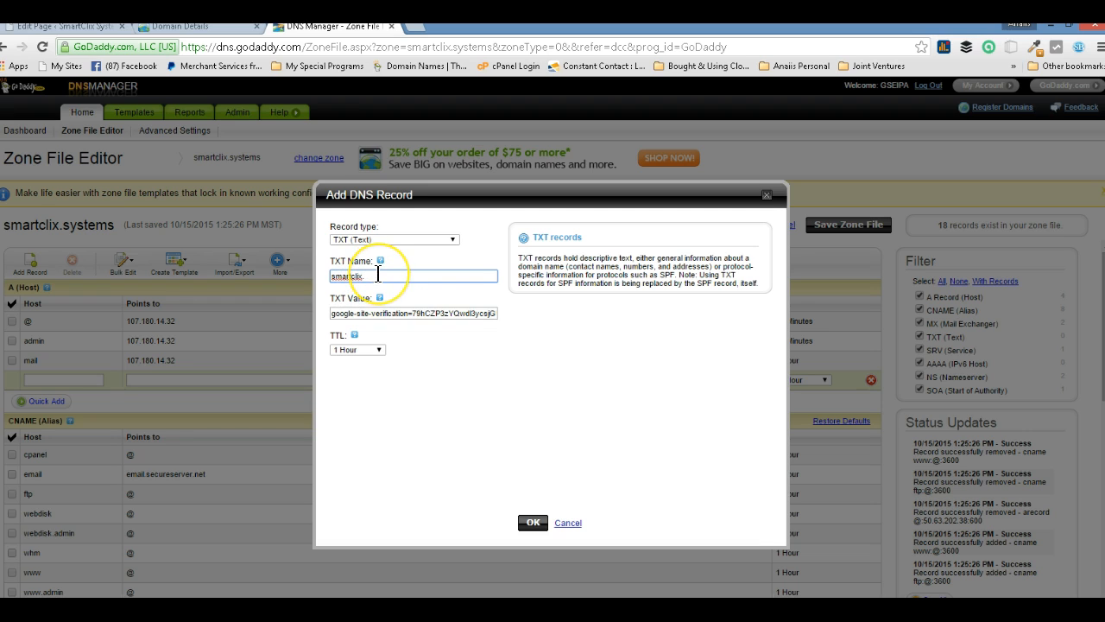
type(".systems")
left_click(381, 297)
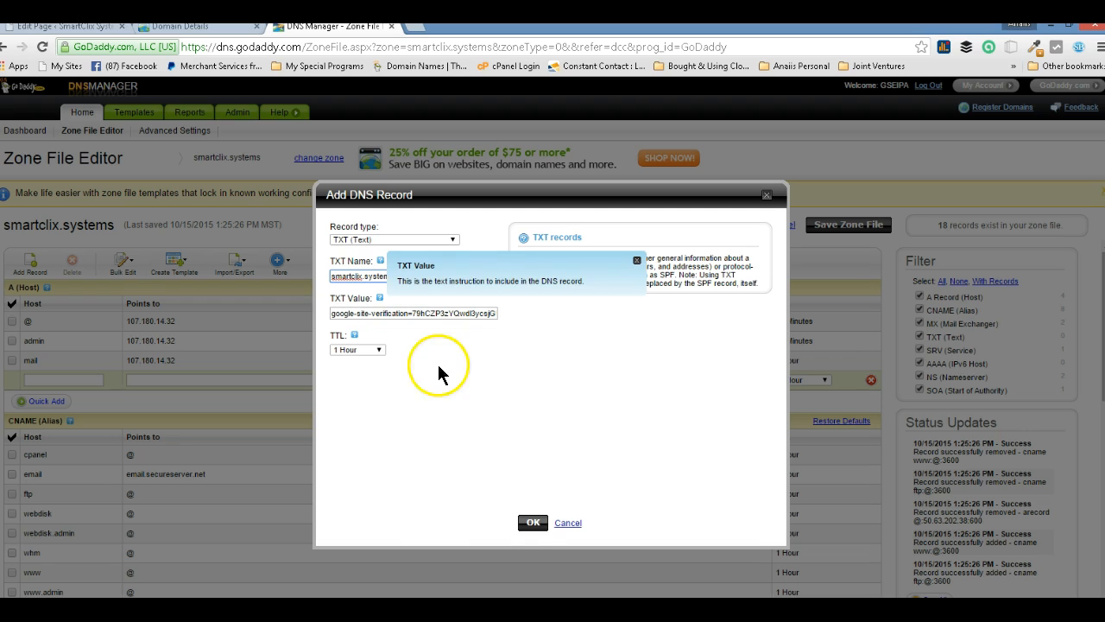
left_click(533, 524)
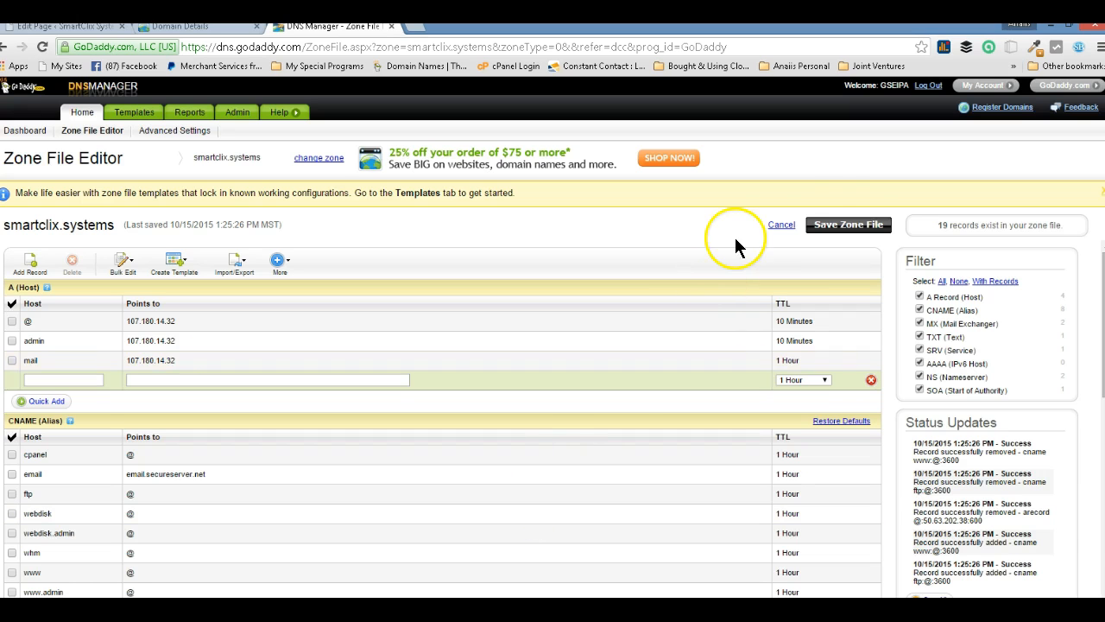
- Save the modified zone file of smartclix.systems and confirm the changes
left_click(837, 226)
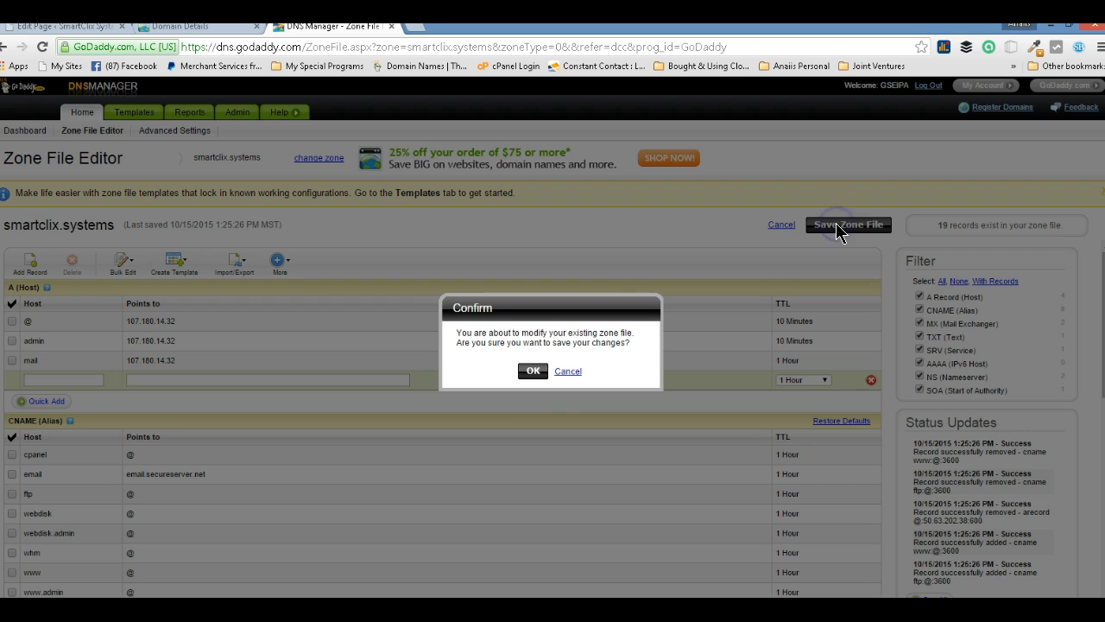
left_click(532, 371)
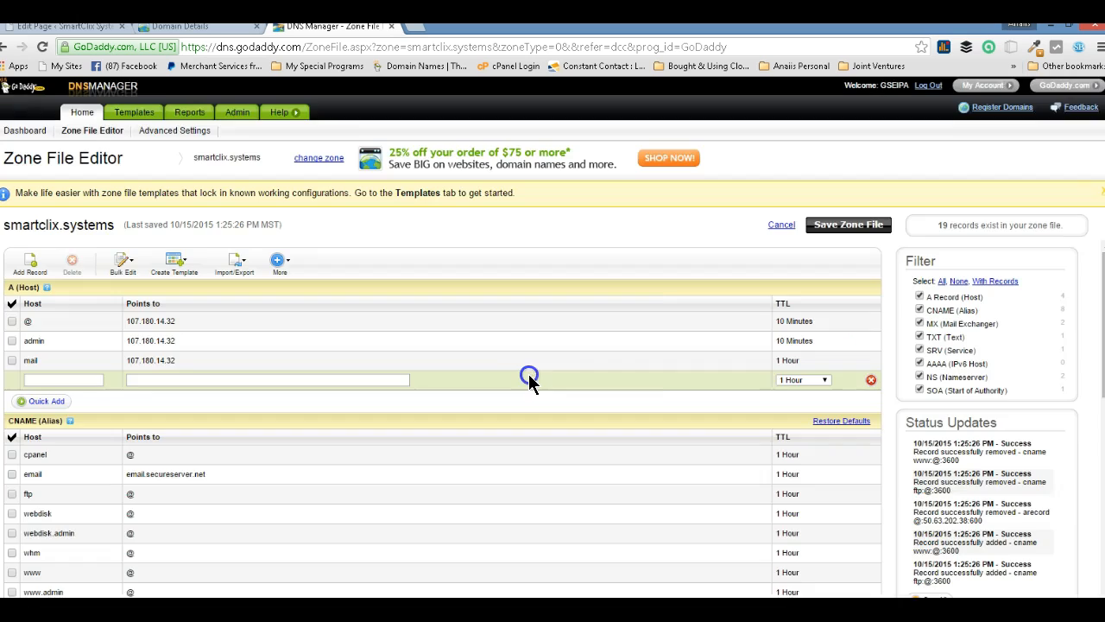
left_click(549, 401)
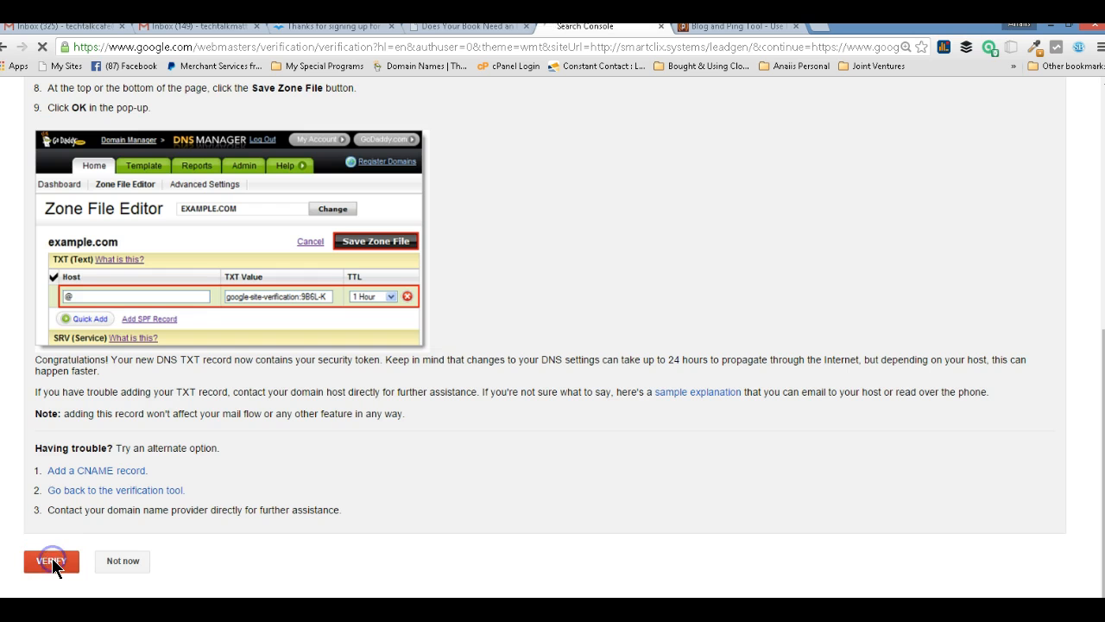
- Verify ownership of the smartclix.systems/leadgen property in Search Console and continue to its dashboard
left_click(50, 559)
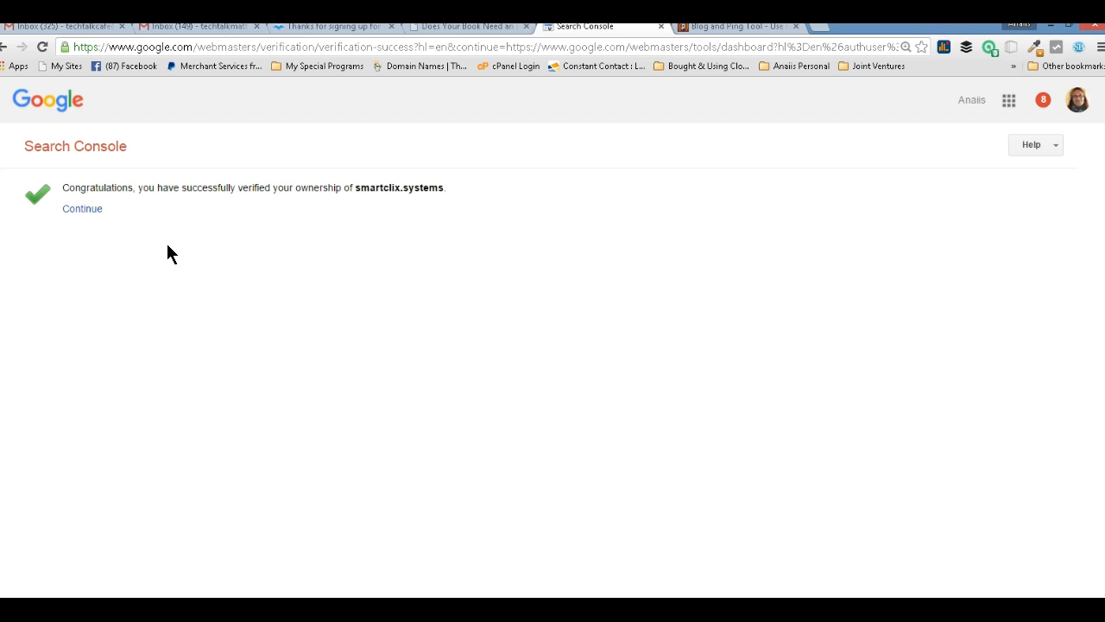
left_click(92, 210)
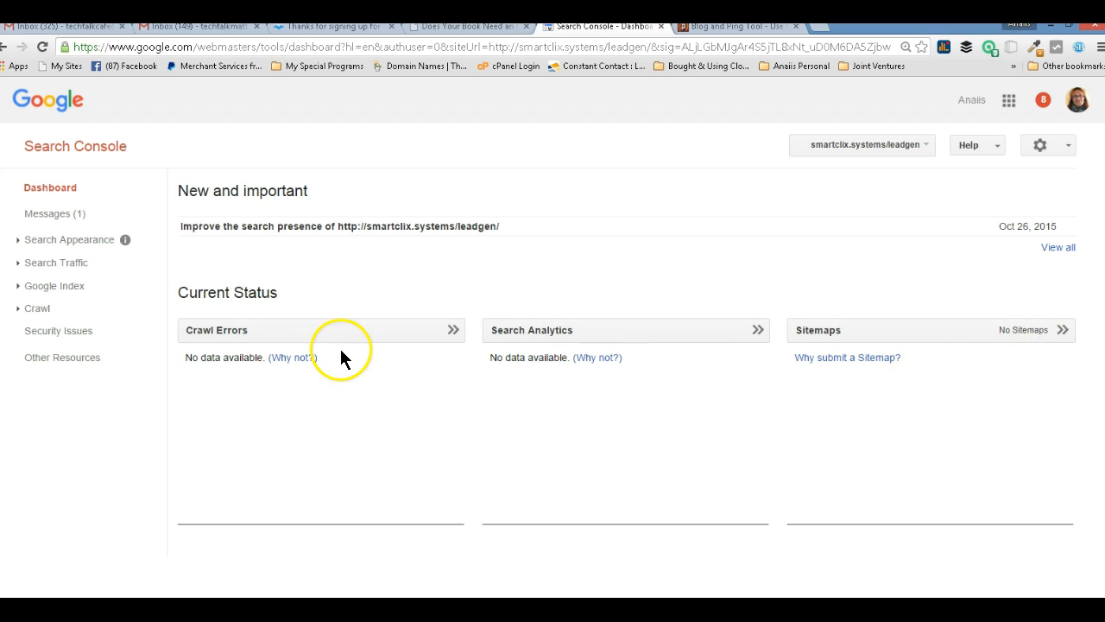
- View the Content Keywords report in the Google Index section for the smartclix.systems/leadgen property
left_click(70, 285)
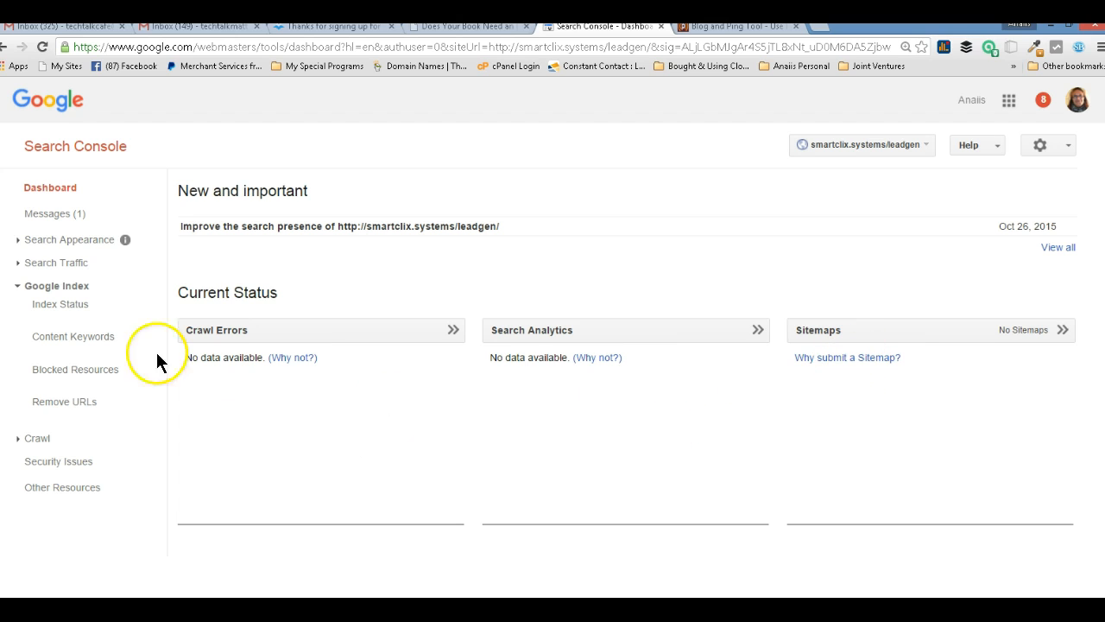
left_click(103, 338)
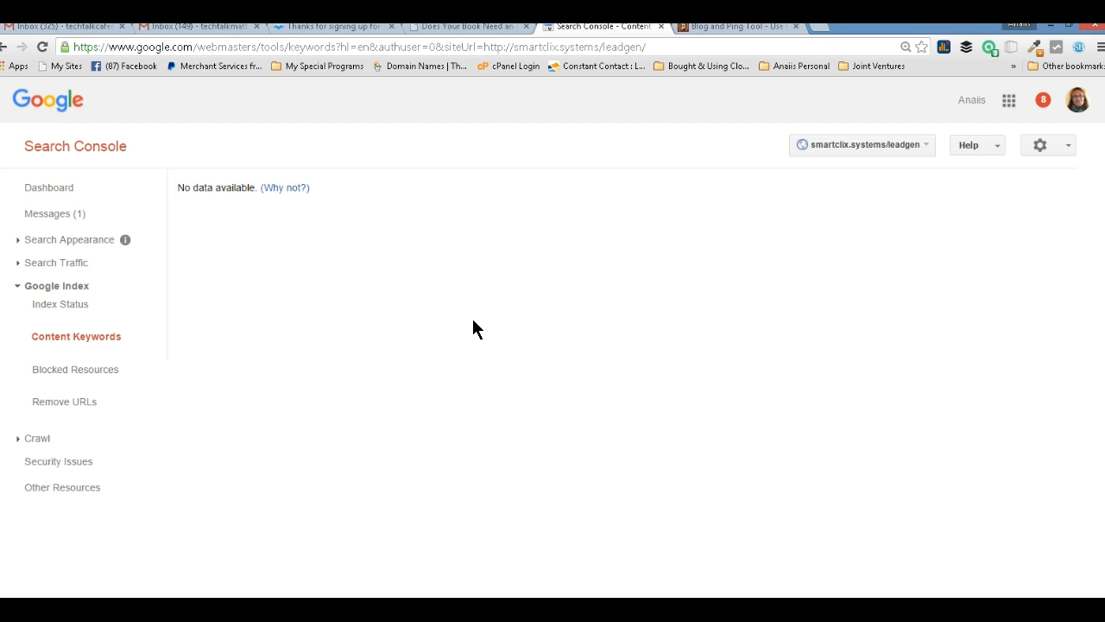
left_click(258, 254)
- Go back to the Search Console home page and look through the list of properties
left_click(5, 48)
left_click(5, 48)
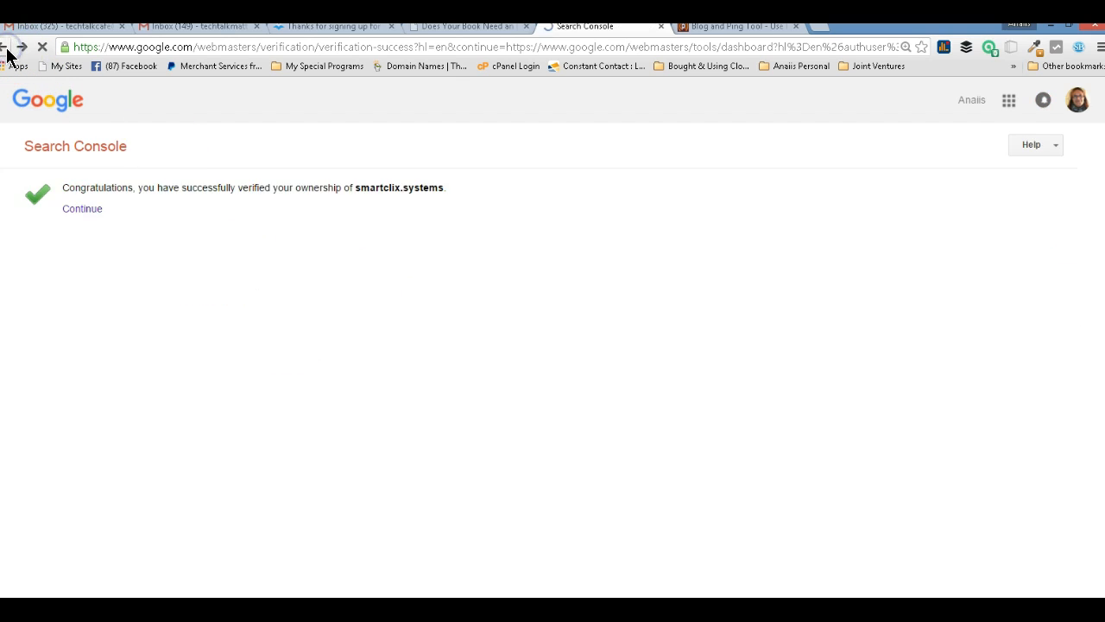
left_click(5, 48)
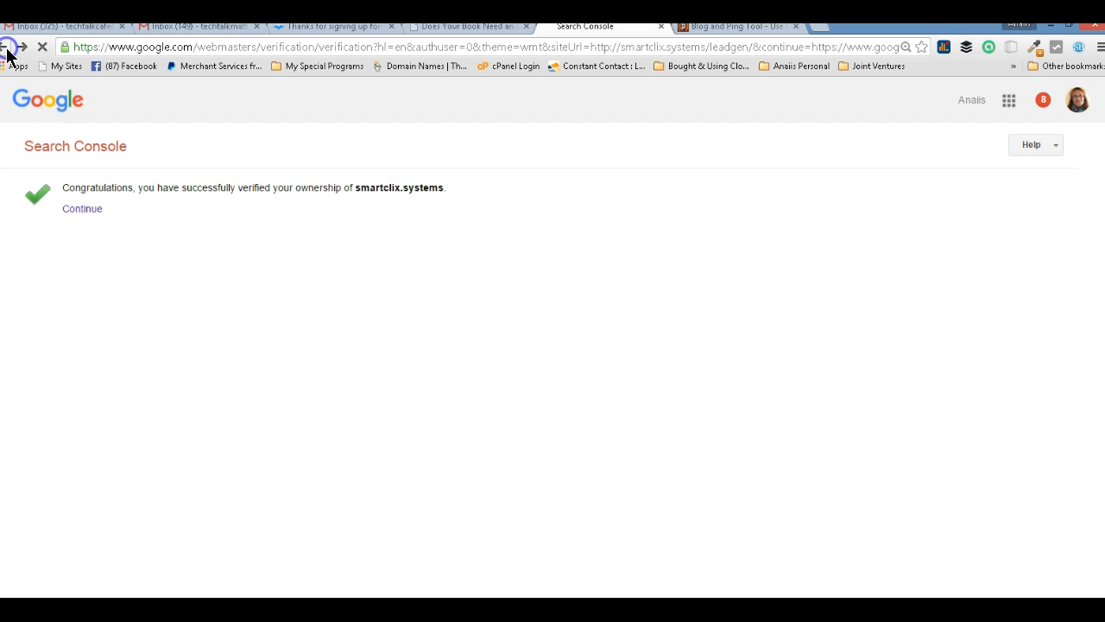
left_click(31, 173)
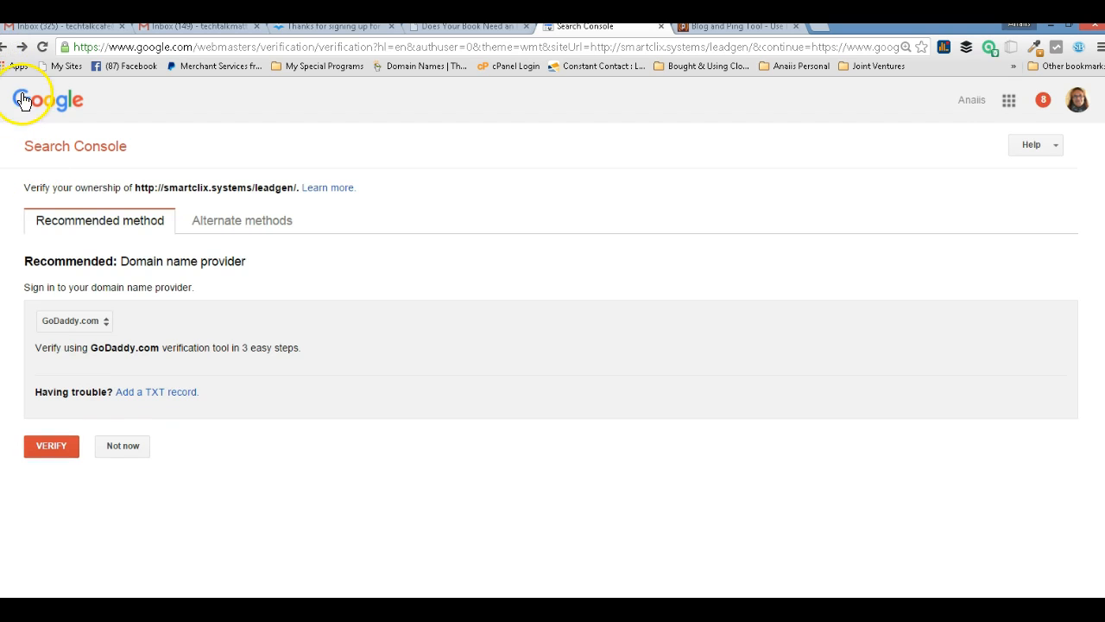
left_click(5, 49)
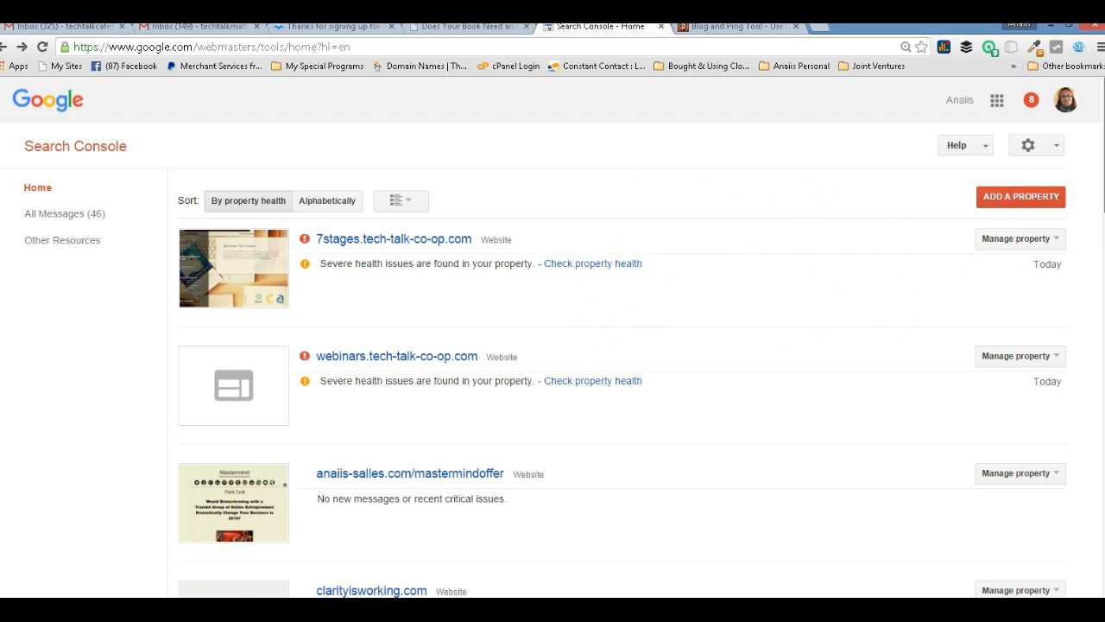
scroll(553, 337, "down", 3)
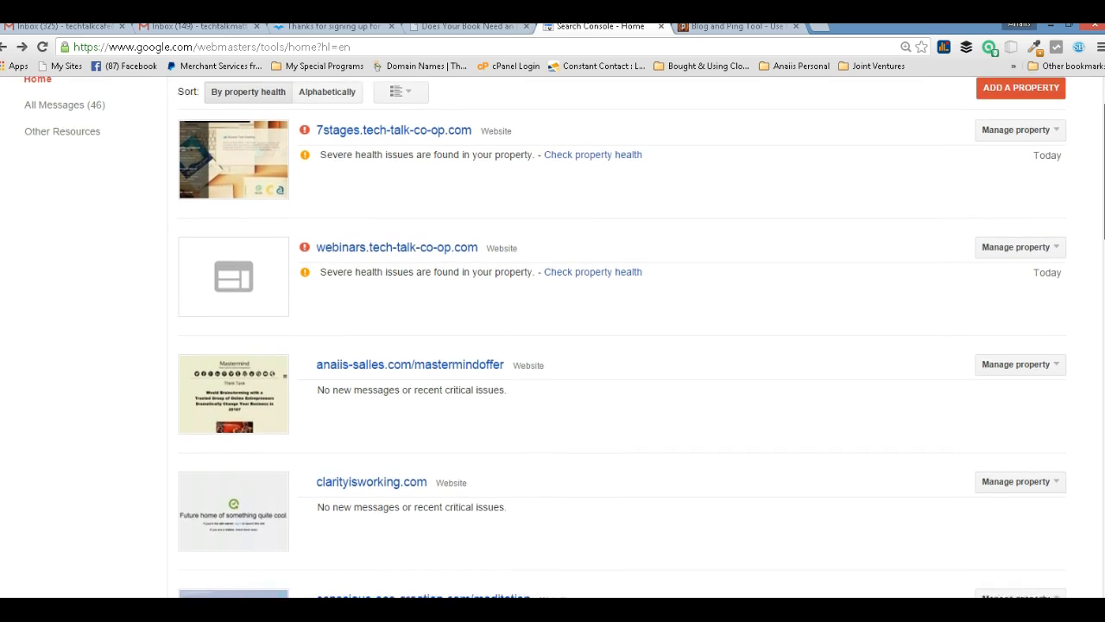
- Examine the remaining properties down to tech-talk-cafe.com, including the smartclix.systems/leadgen entry, and return to the start of the list
scroll(553, 336, "down", 4)
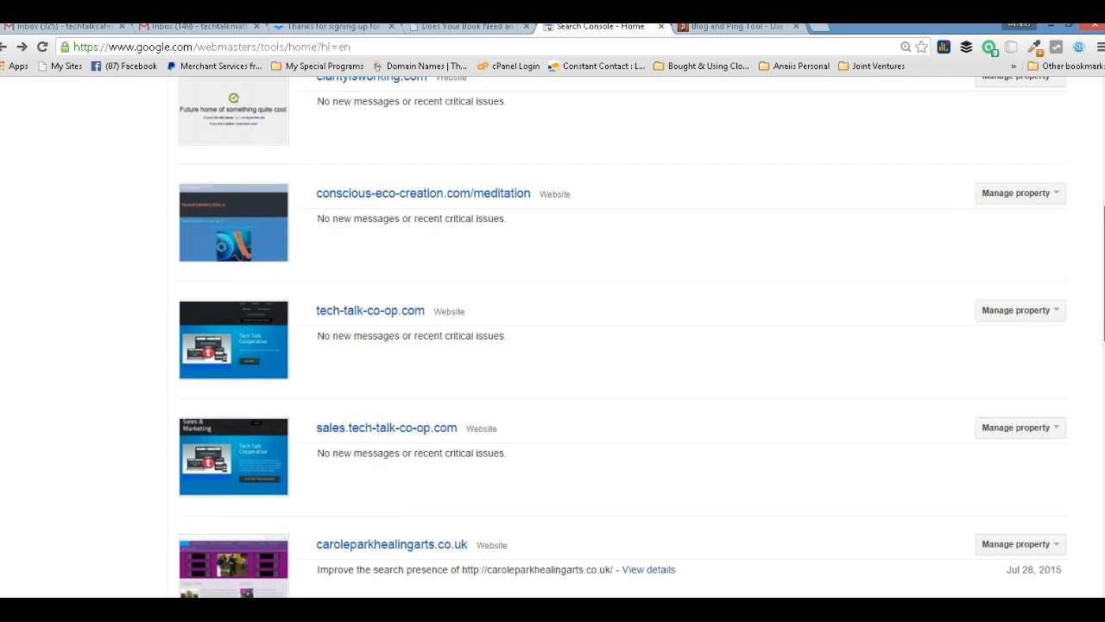
scroll(553, 337, "down", 6)
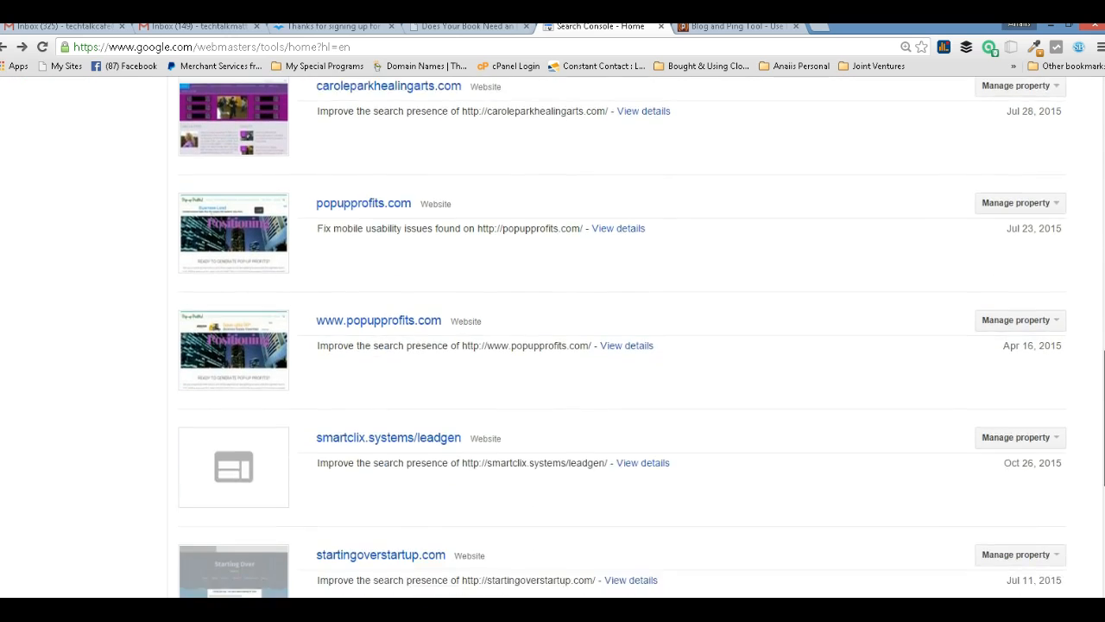
scroll(552, 337, "down", 1)
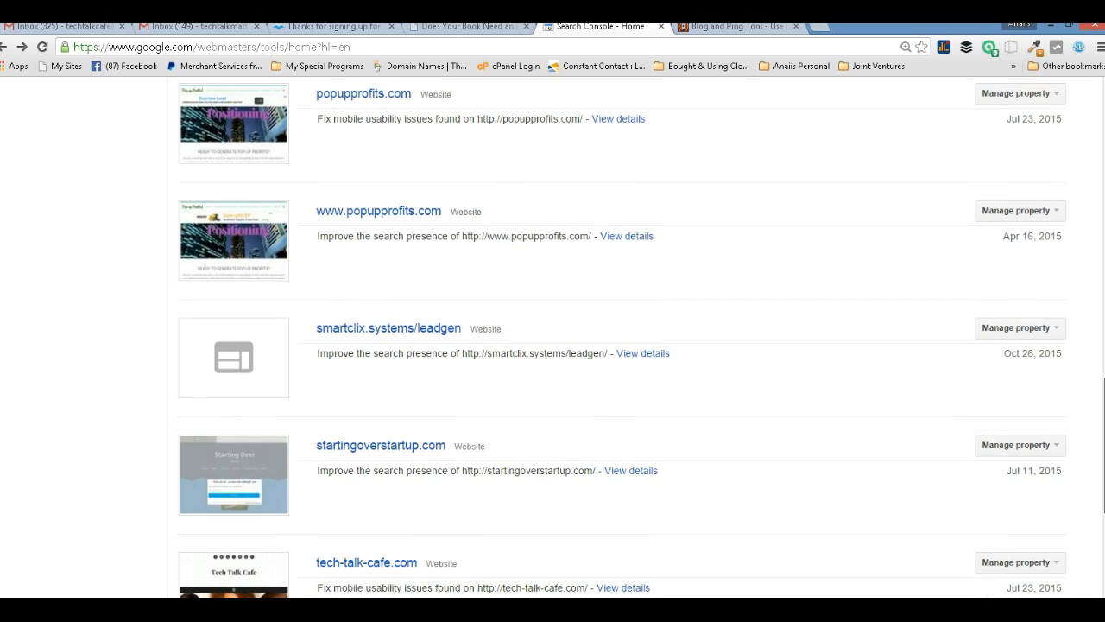
scroll(934, 497, "down", 1)
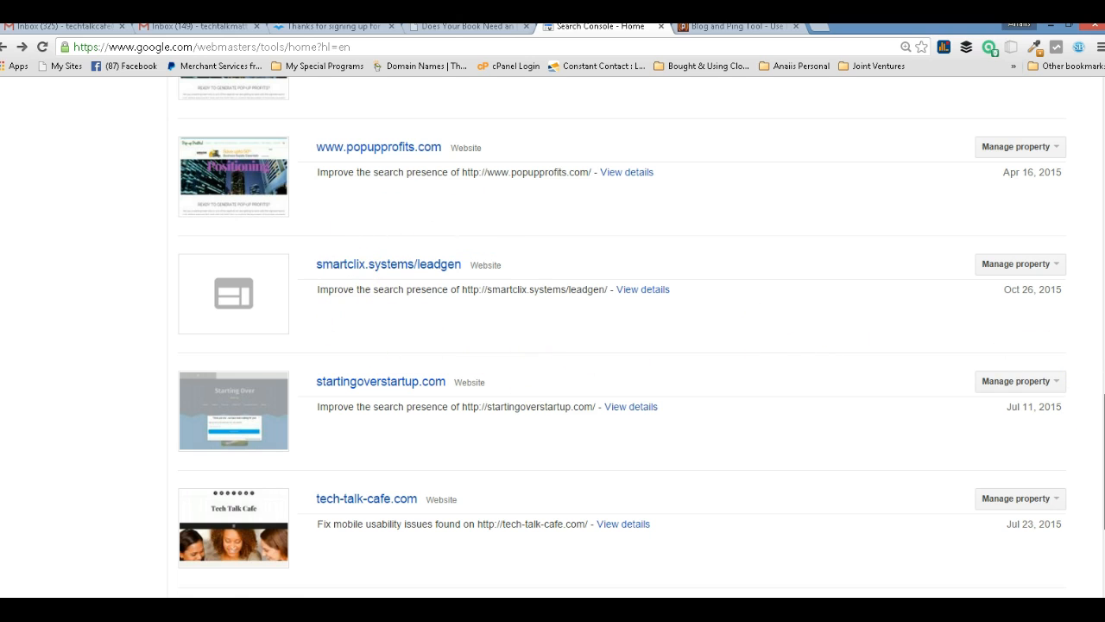
scroll(621, 337, "up", 8)
scroll(622, 336, "up", 8)
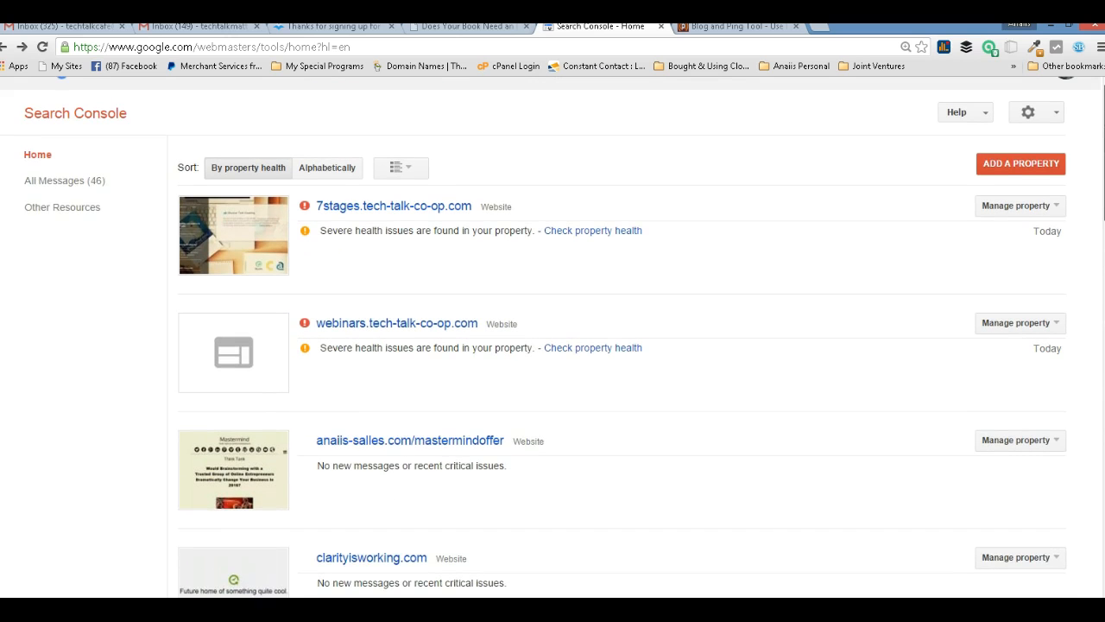
scroll(621, 337, "up", 1)
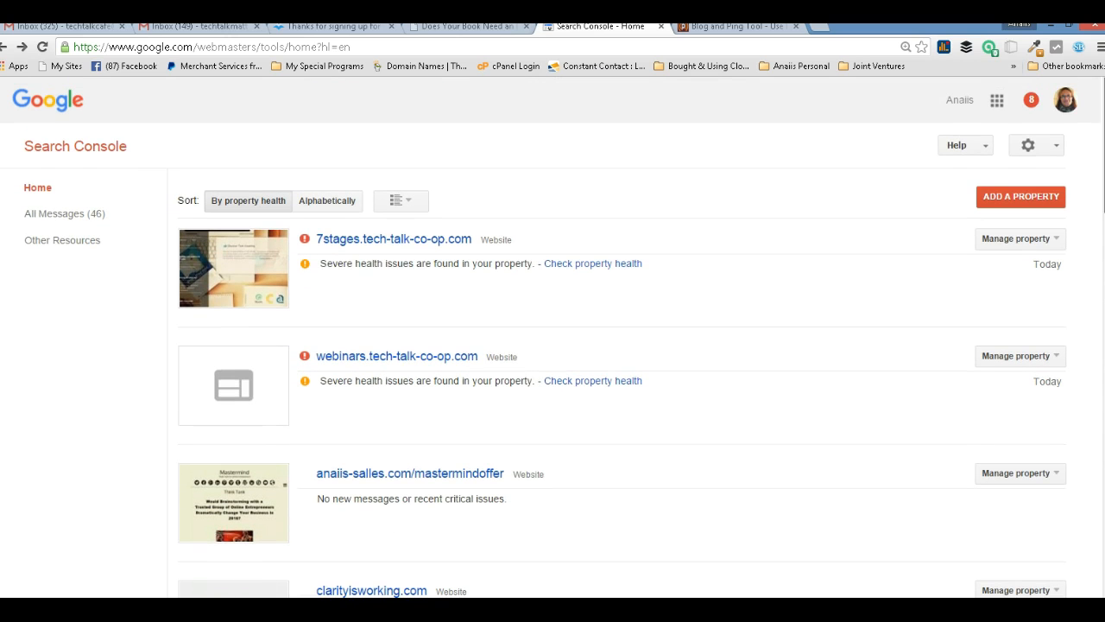